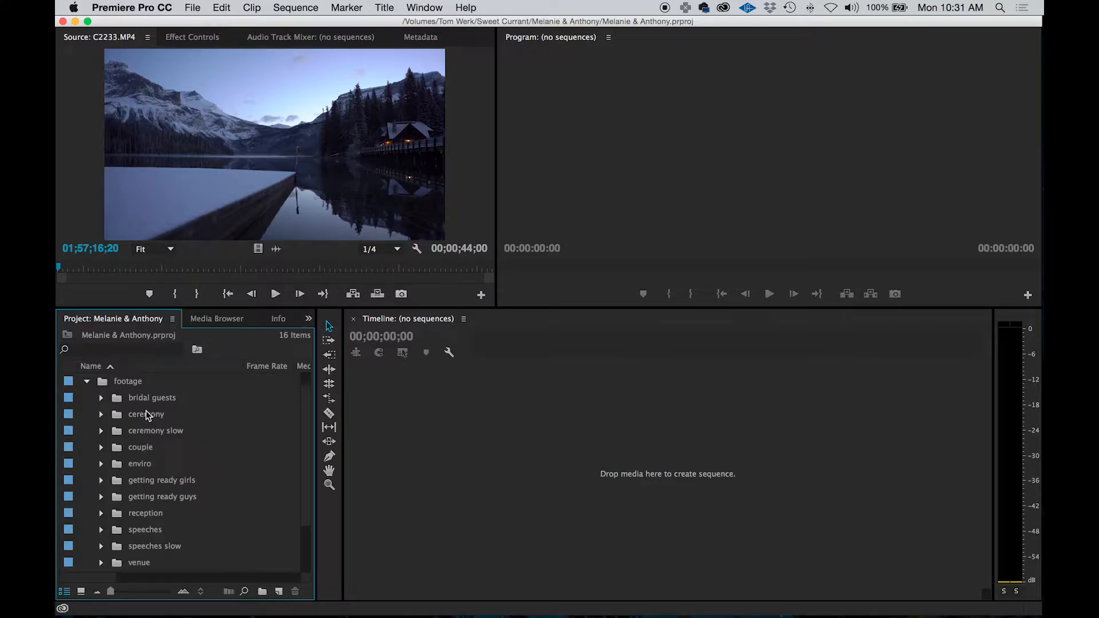
# Hide Premiere Pro and expand the dialogue folder inside the project's audio folder in Finder
pyautogui.click(130, 7)
pyautogui.click(182, 117)
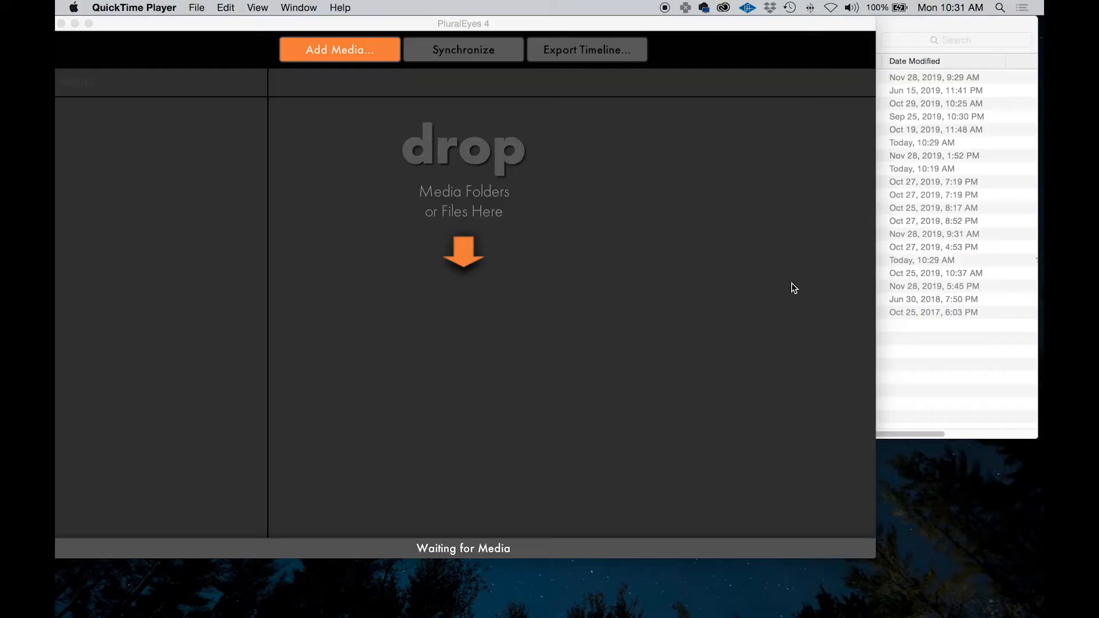
pyautogui.click(944, 30)
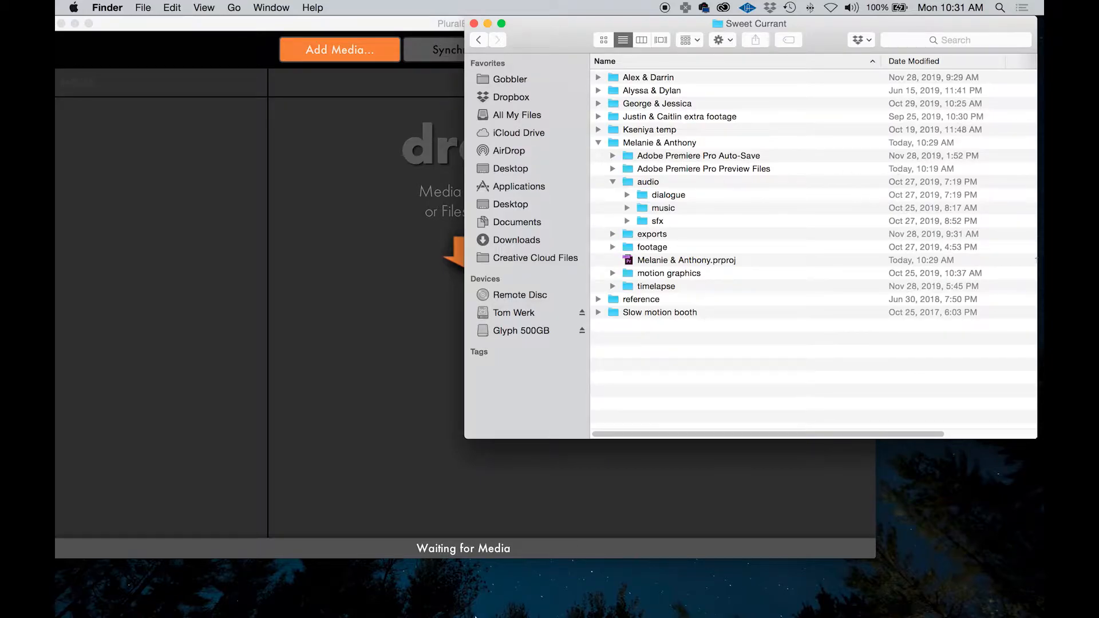
pyautogui.moveTo(474, 616)
pyautogui.click(627, 195)
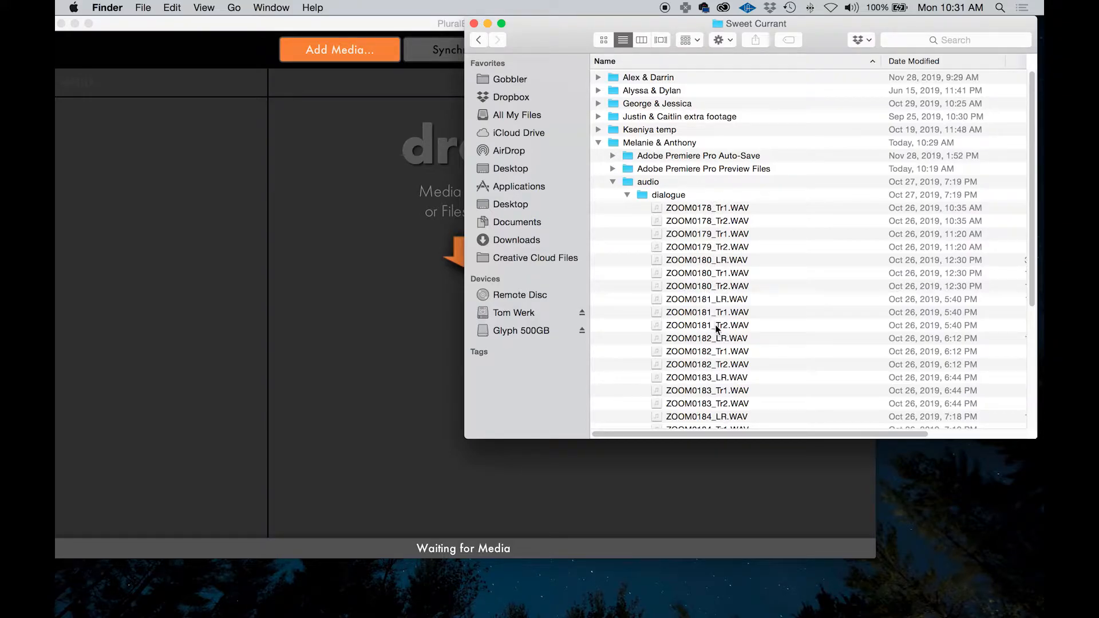
# Preview the recording ZOOM0180_Tr1.WAV, then close the preview
pyautogui.click(723, 275)
pyautogui.press('space')
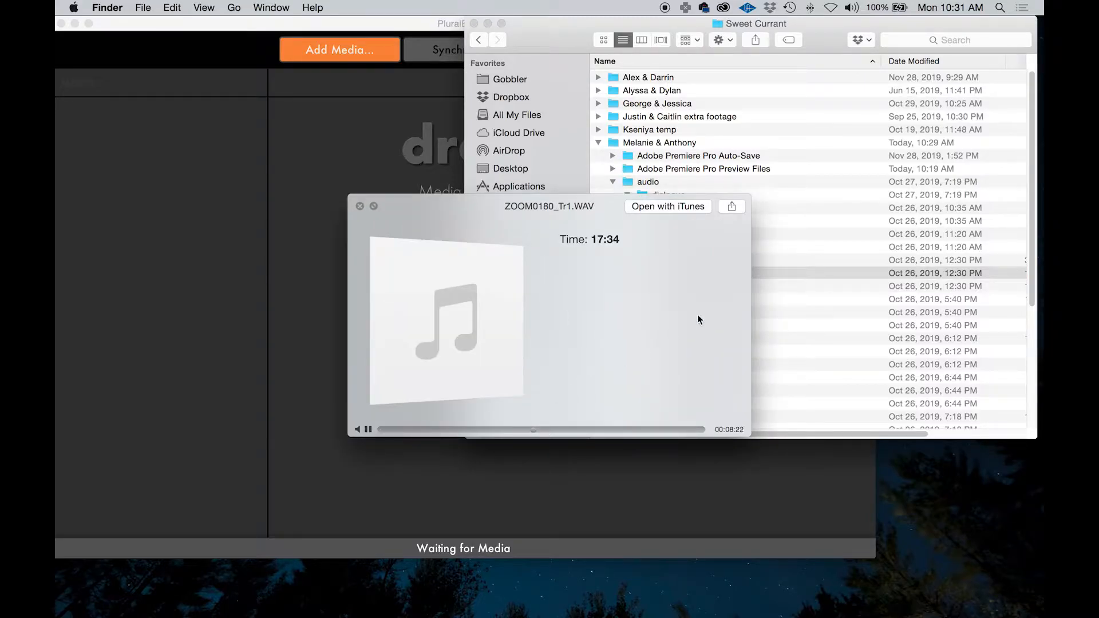
pyautogui.press('space')
# Add ZOOM0180_LR.WAV, ZOOM0180_Tr1.WAV and ZOOM0180_Tr2.WAV to PluralEyes as three separate audio recorder tracks
pyautogui.click(722, 261)
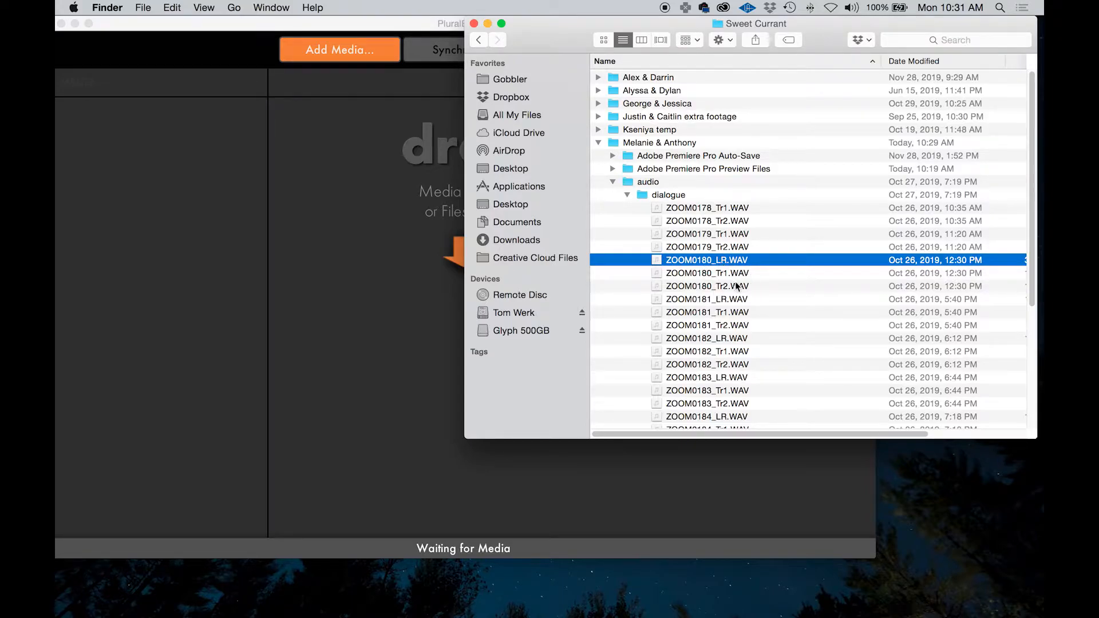
pyautogui.moveTo(713, 262); pyautogui.dragTo(248, 180)
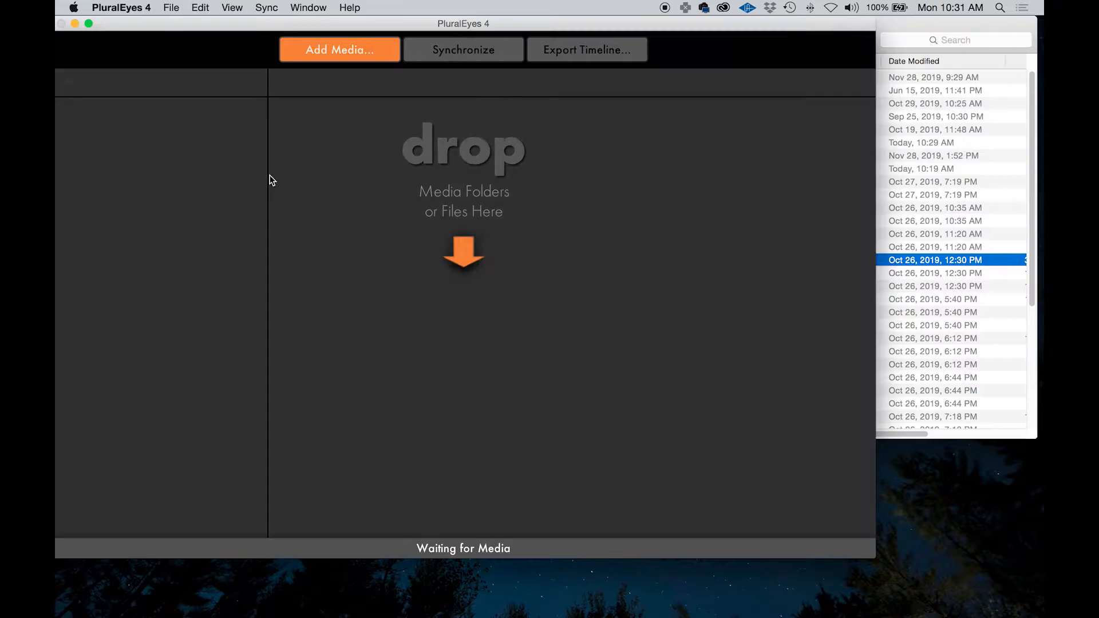
pyautogui.click(917, 24)
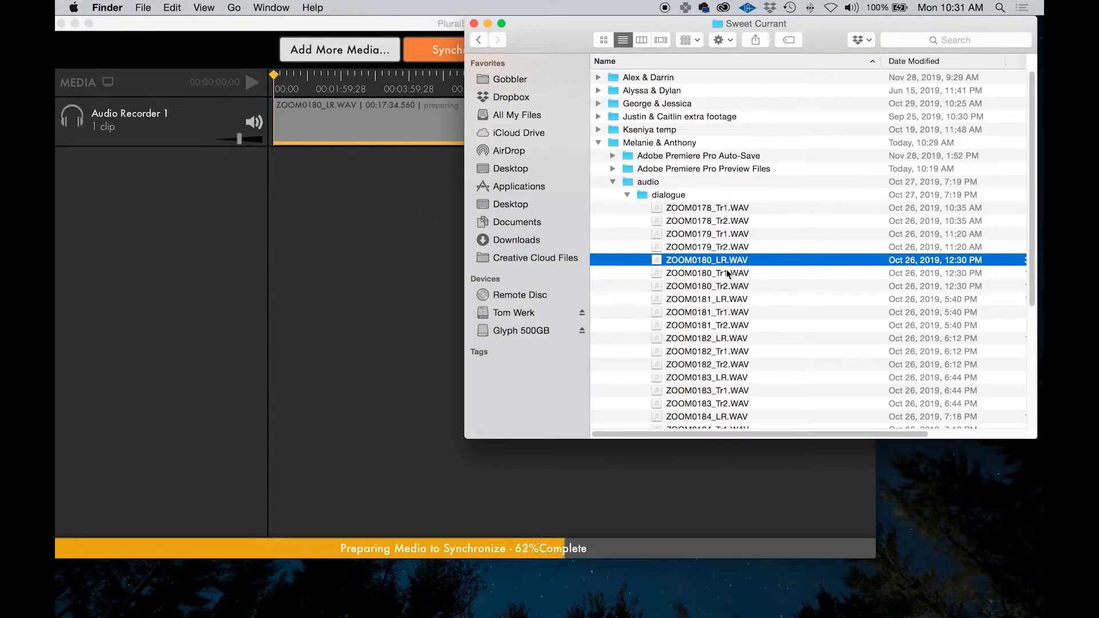
pyautogui.click(709, 273)
pyautogui.moveTo(708, 272); pyautogui.dragTo(74, 297)
pyautogui.click(902, 25)
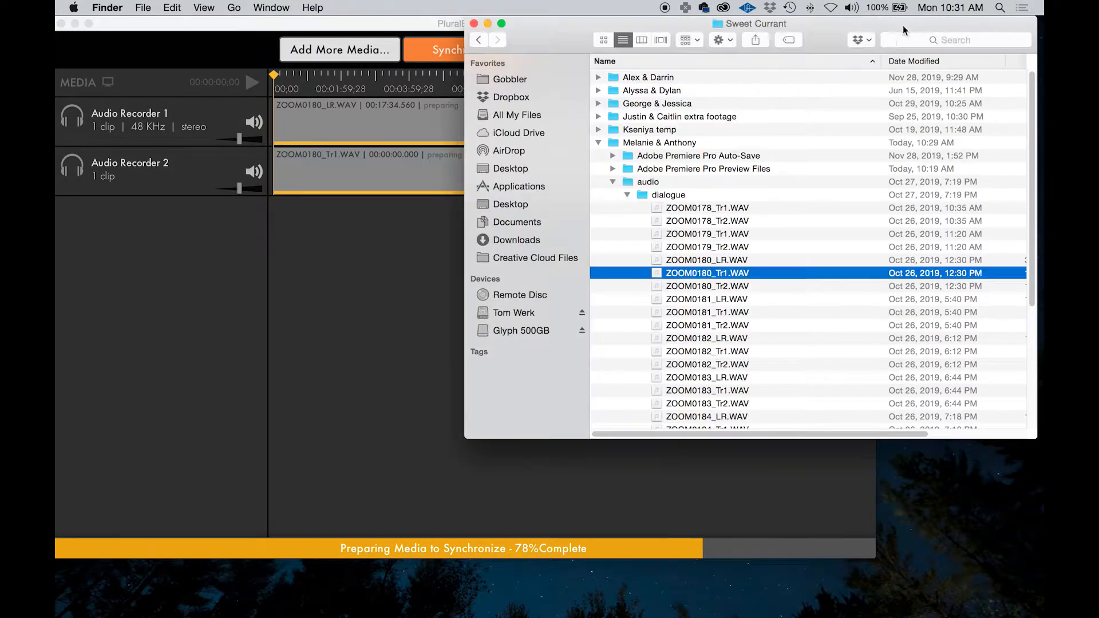
pyautogui.moveTo(716, 287); pyautogui.dragTo(202, 299)
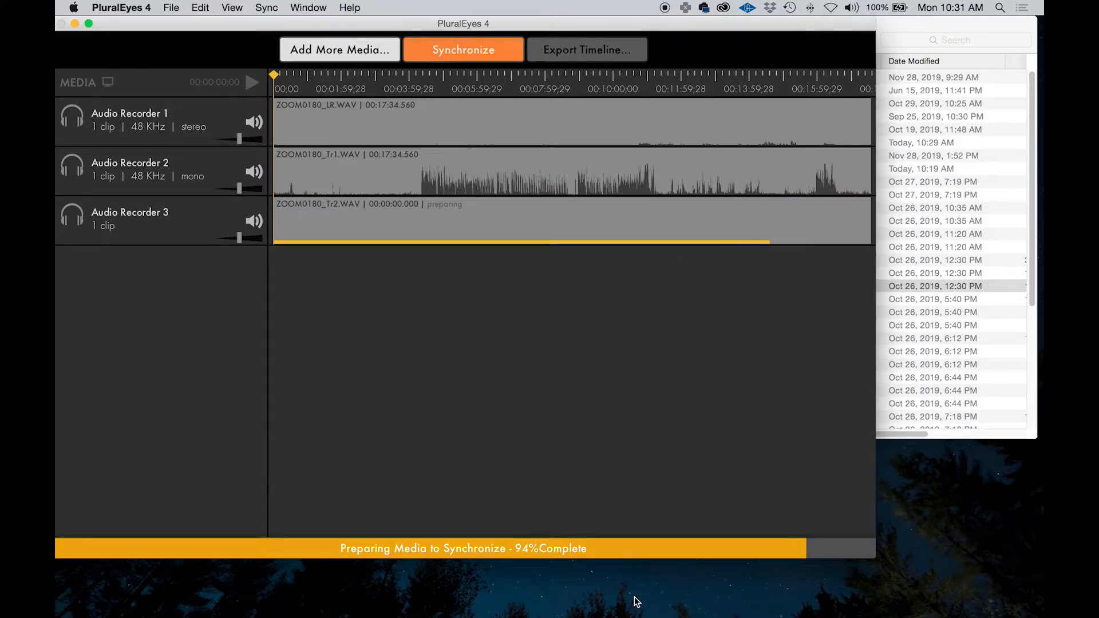
# Switch to Premiere Pro, look through the clips in the ceremony bin, and narrow the window to uncover Finder
pyautogui.moveTo(547, 615)
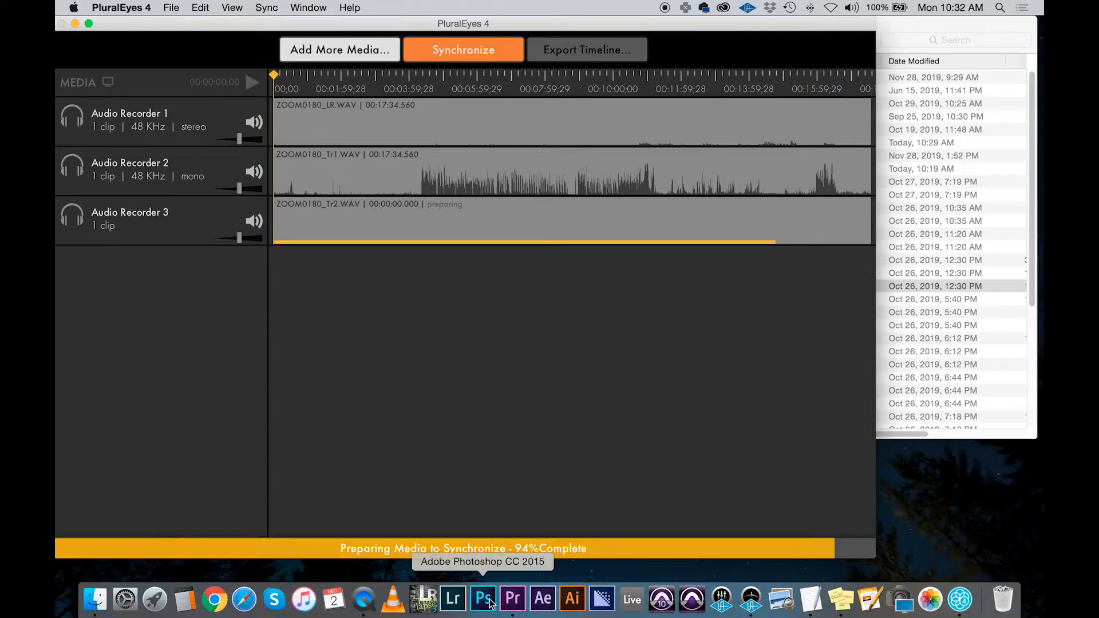
pyautogui.click(513, 600)
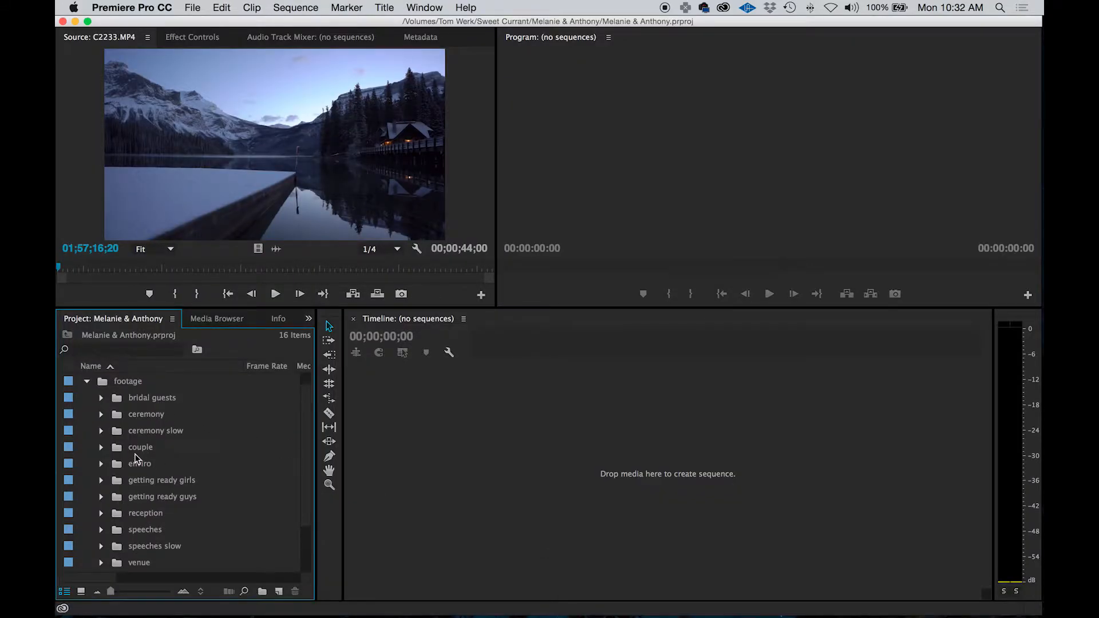
pyautogui.click(100, 415)
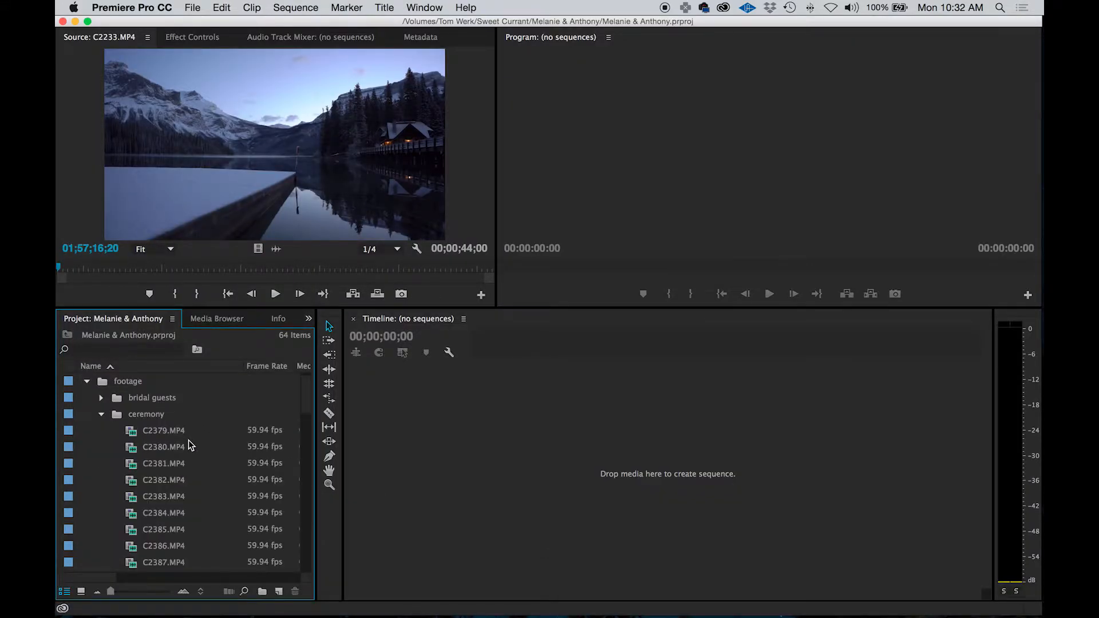
pyautogui.click(168, 429)
pyautogui.scroll(-4, 193, 482)
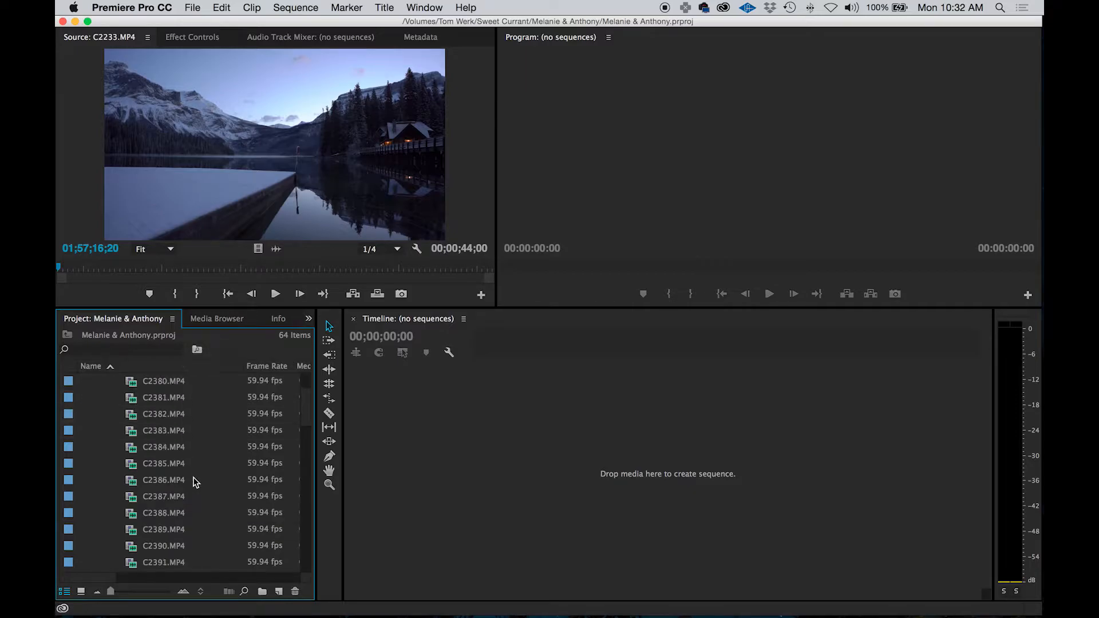
pyautogui.scroll(-5, 195, 483)
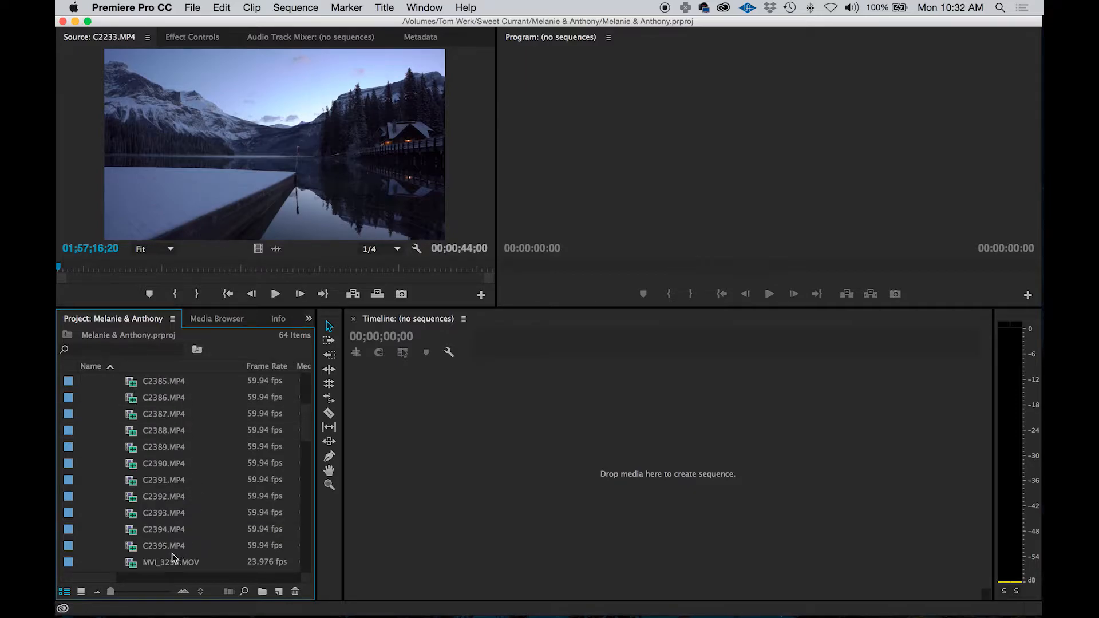
pyautogui.moveTo(1042, 138); pyautogui.dragTo(607, 182)
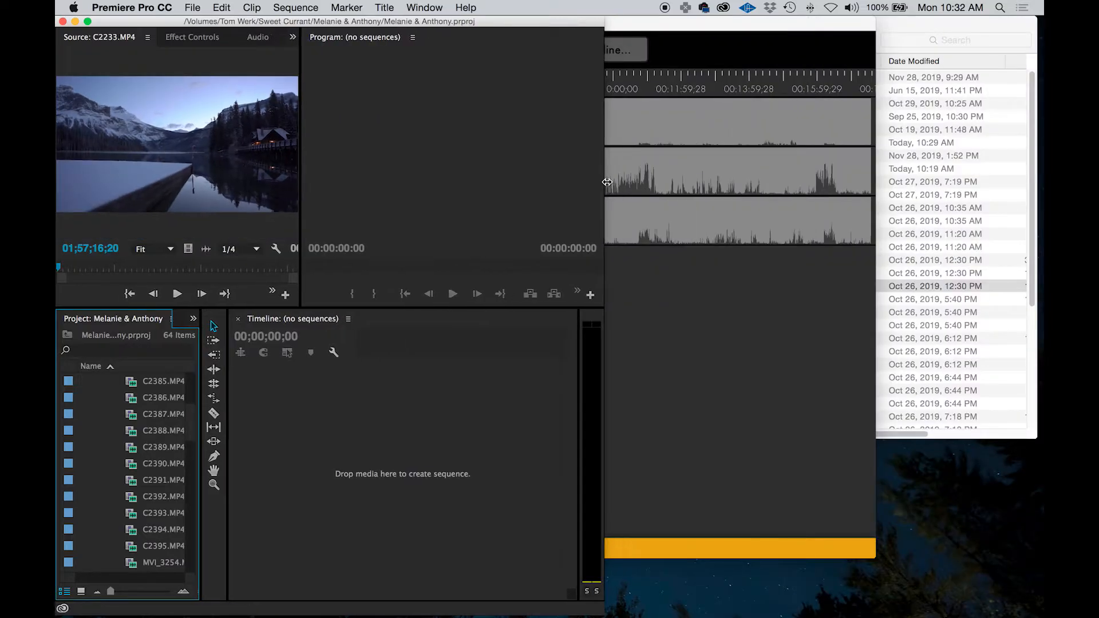
# Add the ceremony clips C2379.MP4 through C2395.MP4 from Finder's footage folder to PluralEyes as a camera track
pyautogui.click(977, 29)
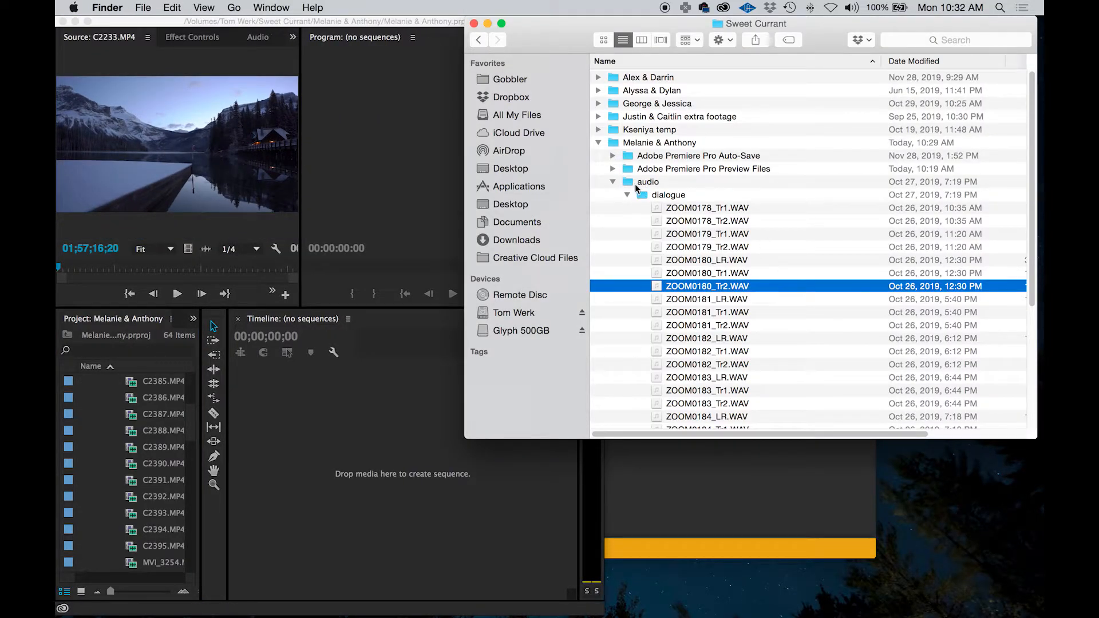
pyautogui.click(613, 182)
pyautogui.click(612, 207)
pyautogui.scroll(-5, 182, 460)
pyautogui.scroll(-20, 735, 323)
pyautogui.click(672, 74)
pyautogui.keyDown('shift'); pyautogui.click(675, 275); pyautogui.keyUp('shift')
pyautogui.keyDown('shift'); pyautogui.click(675, 286); pyautogui.keyUp('shift')
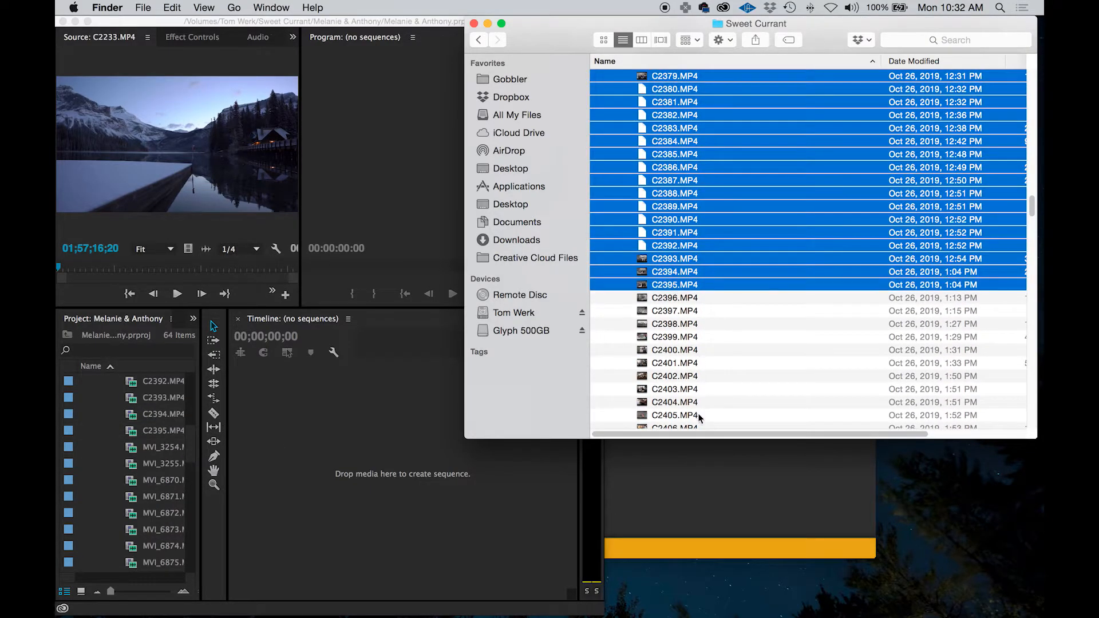
pyautogui.click(679, 481)
pyautogui.click(903, 38)
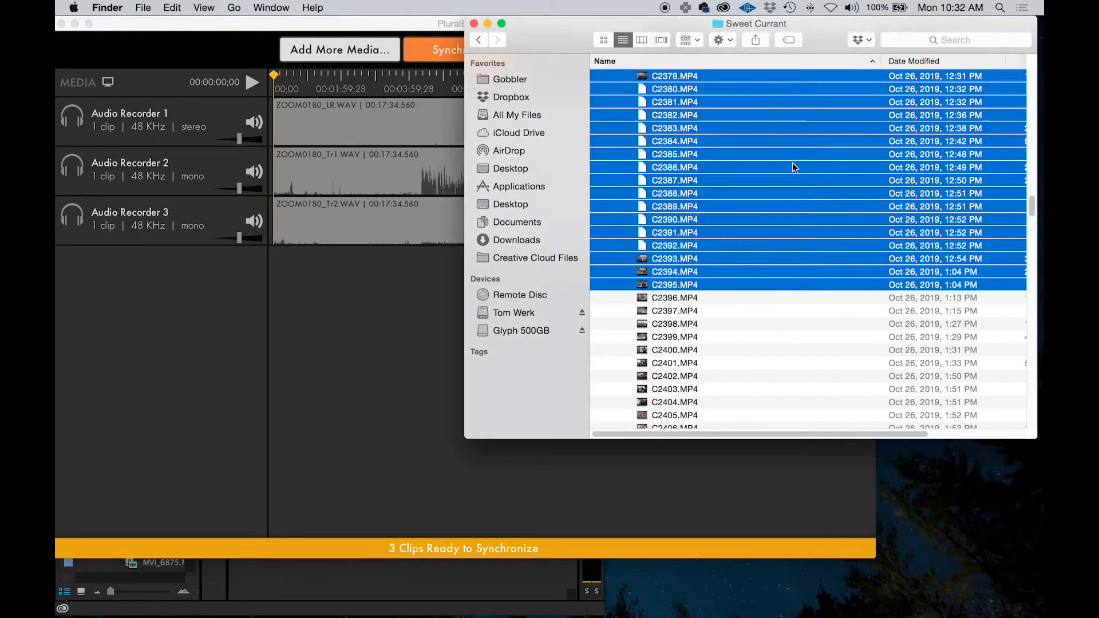
pyautogui.moveTo(643, 79); pyautogui.dragTo(213, 441)
# Check the ceremony bin in Premiere Pro and add MVI_3254.MOV and MVI_3255.MOV to PluralEyes as a second camera track
pyautogui.moveTo(263, 589)
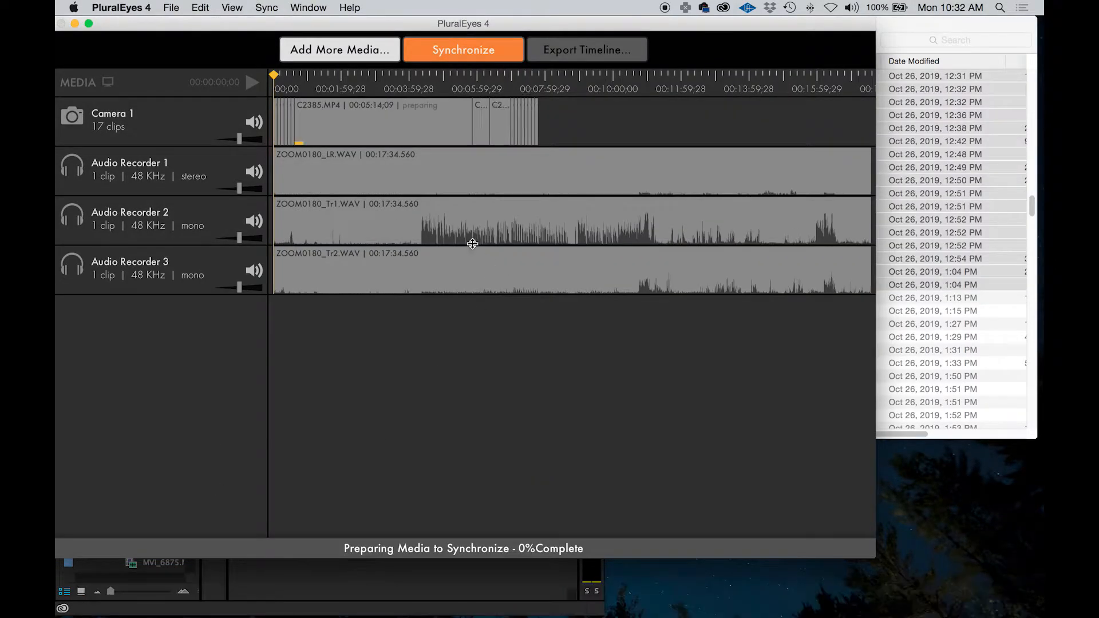
pyautogui.click(341, 574)
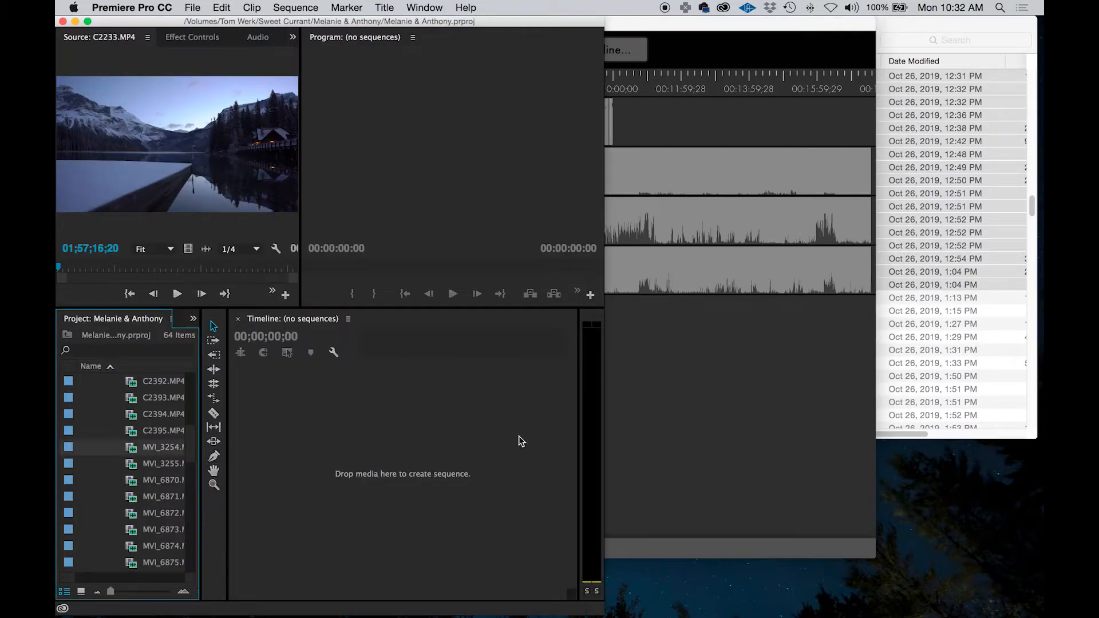
pyautogui.click(896, 316)
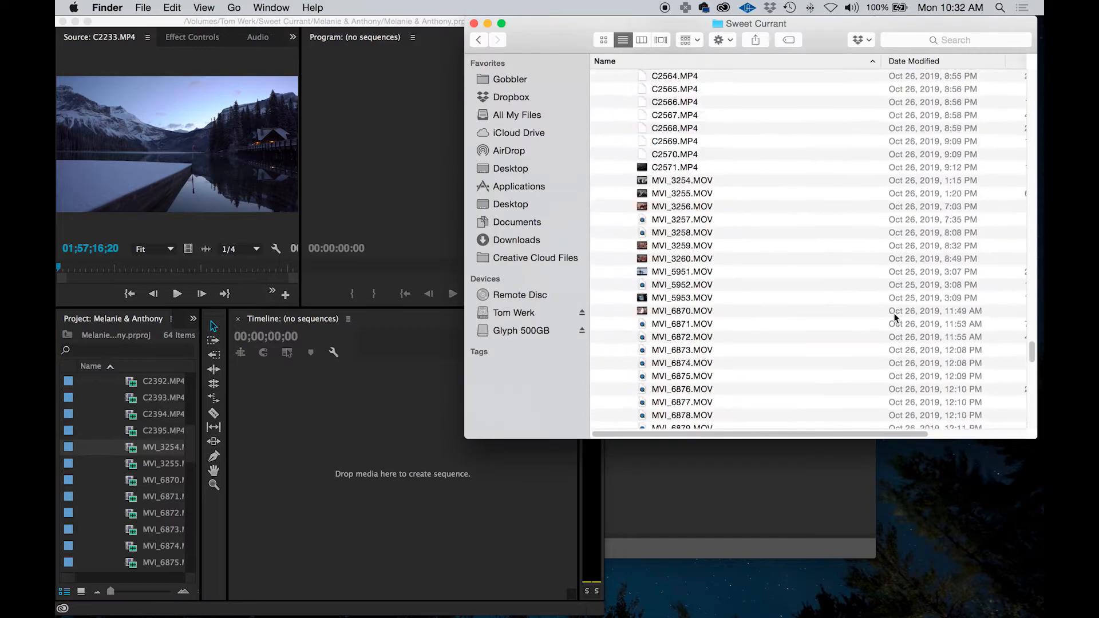
pyautogui.click(682, 180)
pyautogui.keyDown('shift'); pyautogui.click(681, 193); pyautogui.keyUp('shift')
pyautogui.click(738, 490)
pyautogui.click(920, 27)
pyautogui.moveTo(655, 180); pyautogui.dragTo(288, 336)
# Check the remaining ceremony clips in Premiere Pro and add MVI_6870.MOV through MVI_6898.MOV to PluralEyes as a third camera
pyautogui.click(491, 589)
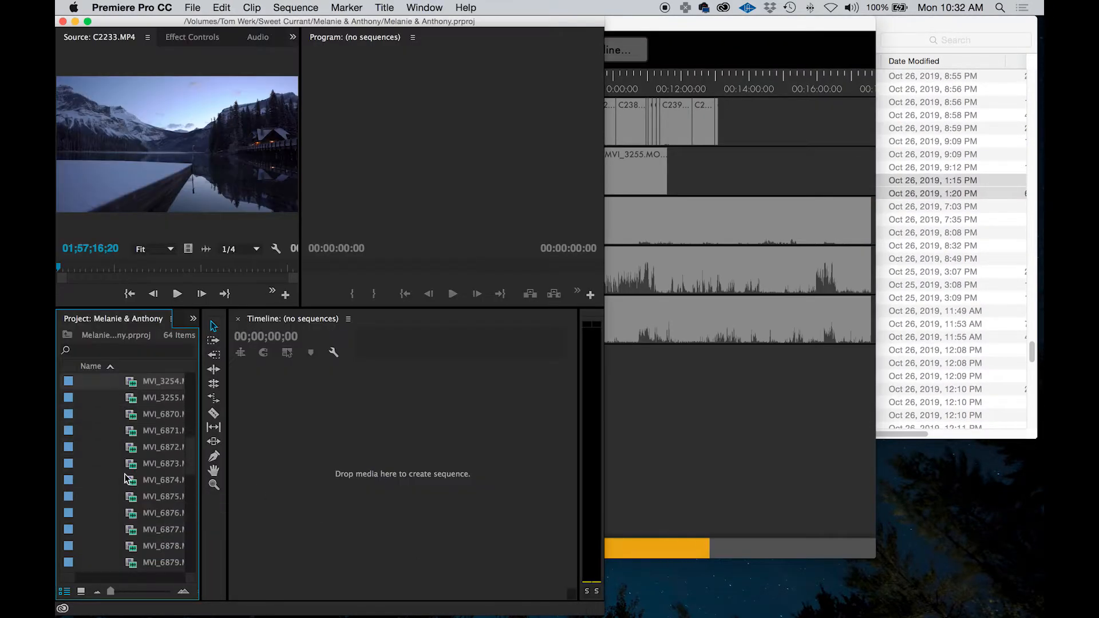
pyautogui.scroll(-10, 126, 480)
pyautogui.click(926, 27)
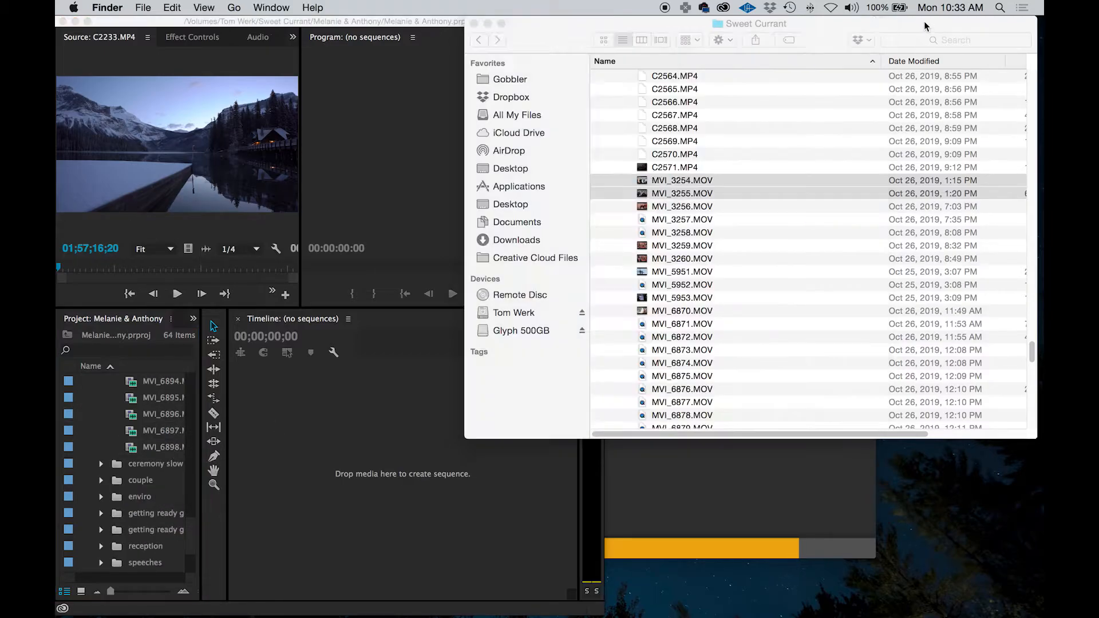
pyautogui.click(681, 310)
pyautogui.scroll(-10, 686, 362)
pyautogui.keyDown('shift'); pyautogui.click(686, 414); pyautogui.keyUp('shift')
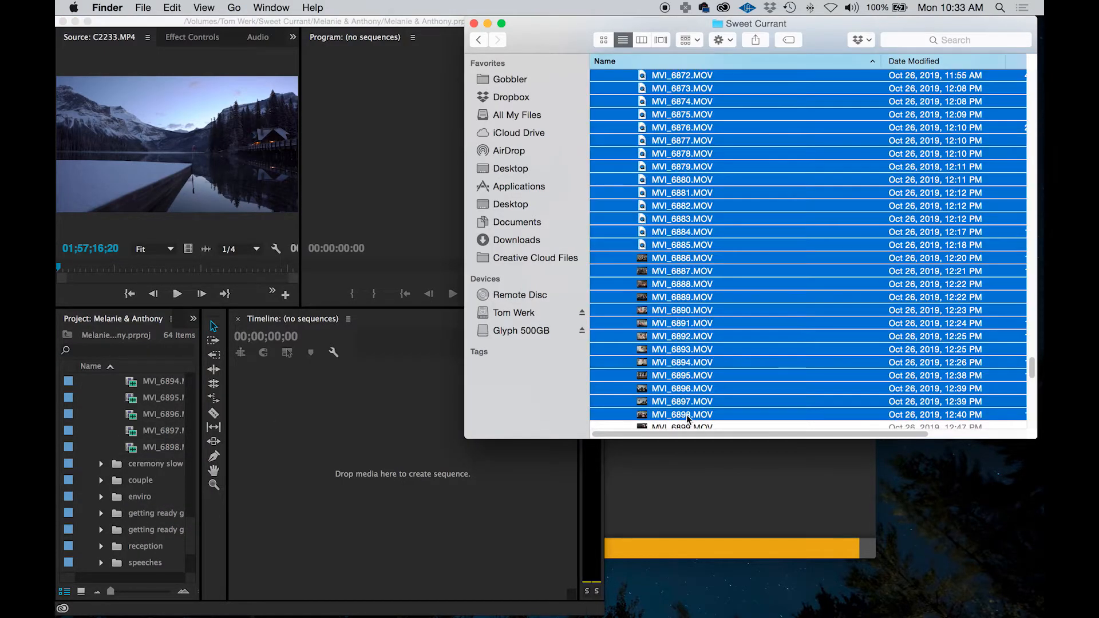
pyautogui.click(679, 467)
pyautogui.click(896, 31)
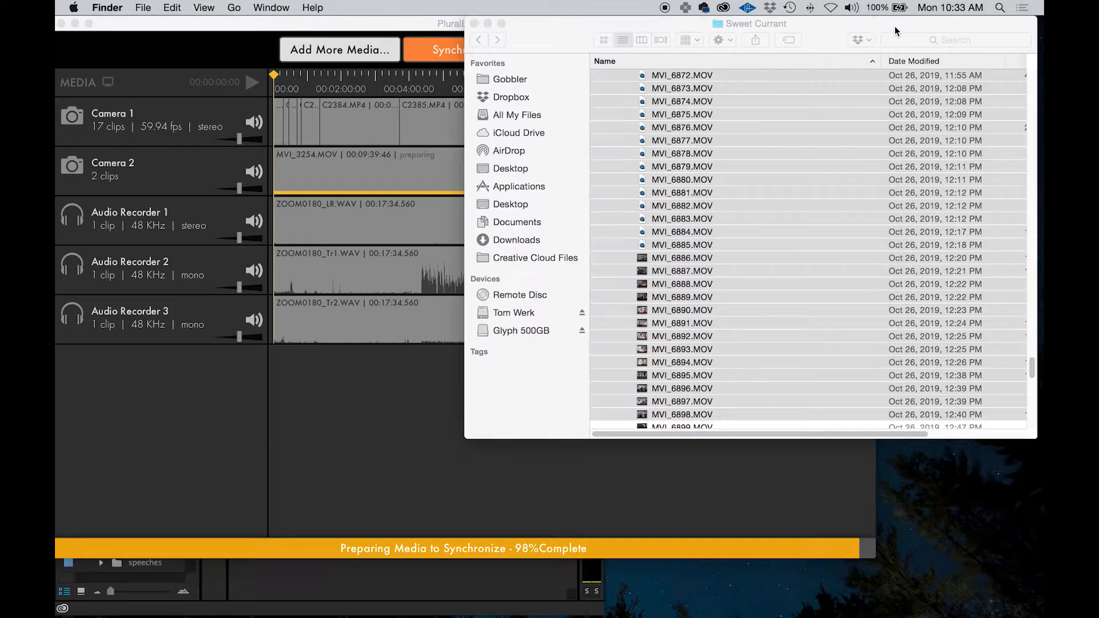
pyautogui.moveTo(641, 251); pyautogui.dragTo(211, 389)
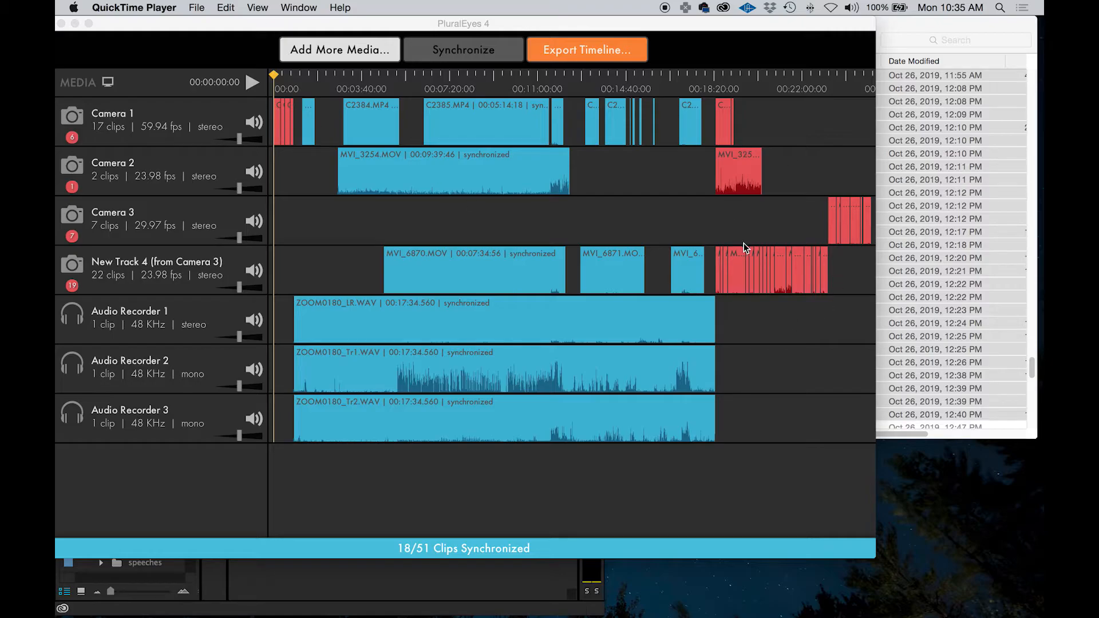
# Start exporting the synchronized timeline and create a folder named sync in the wedding project's folder as the destination
pyautogui.click(583, 48)
pyautogui.click(581, 48)
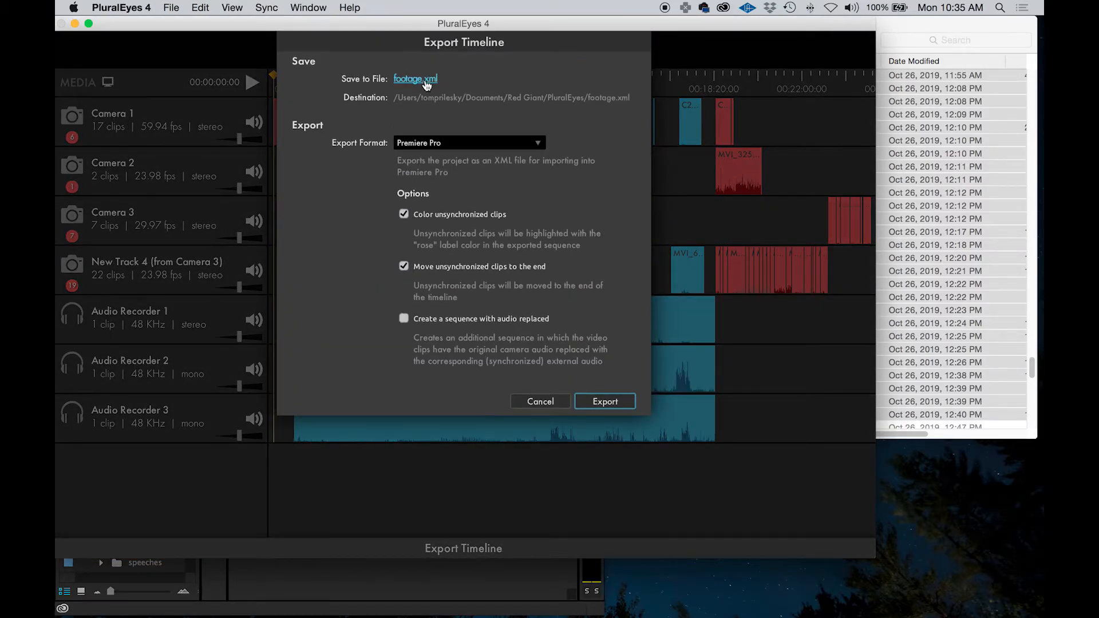
pyautogui.click(424, 81)
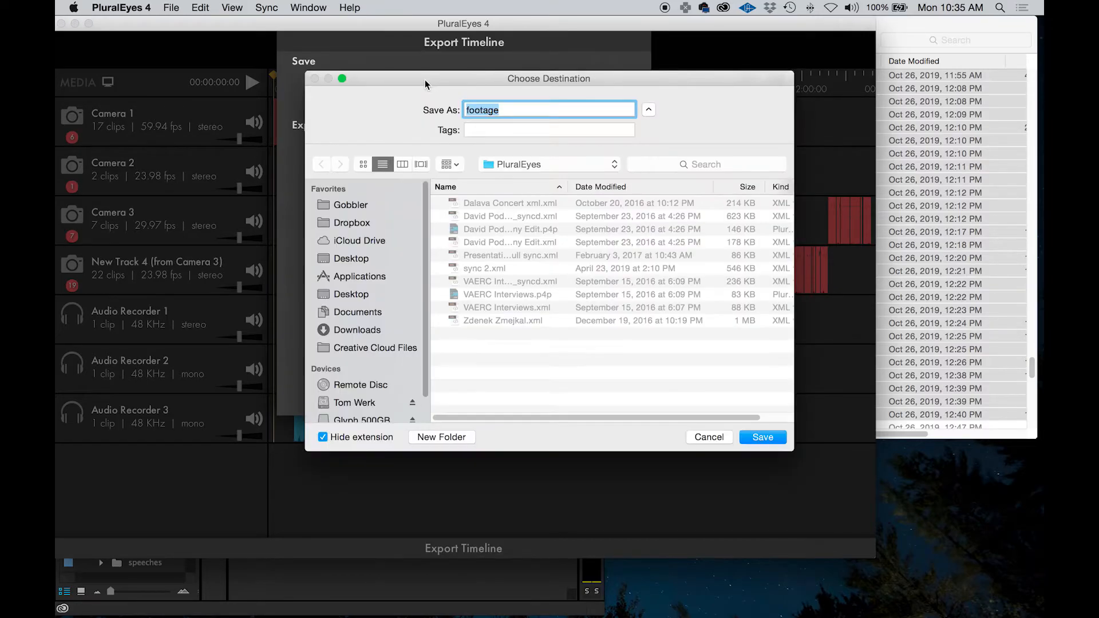
pyautogui.click(523, 166)
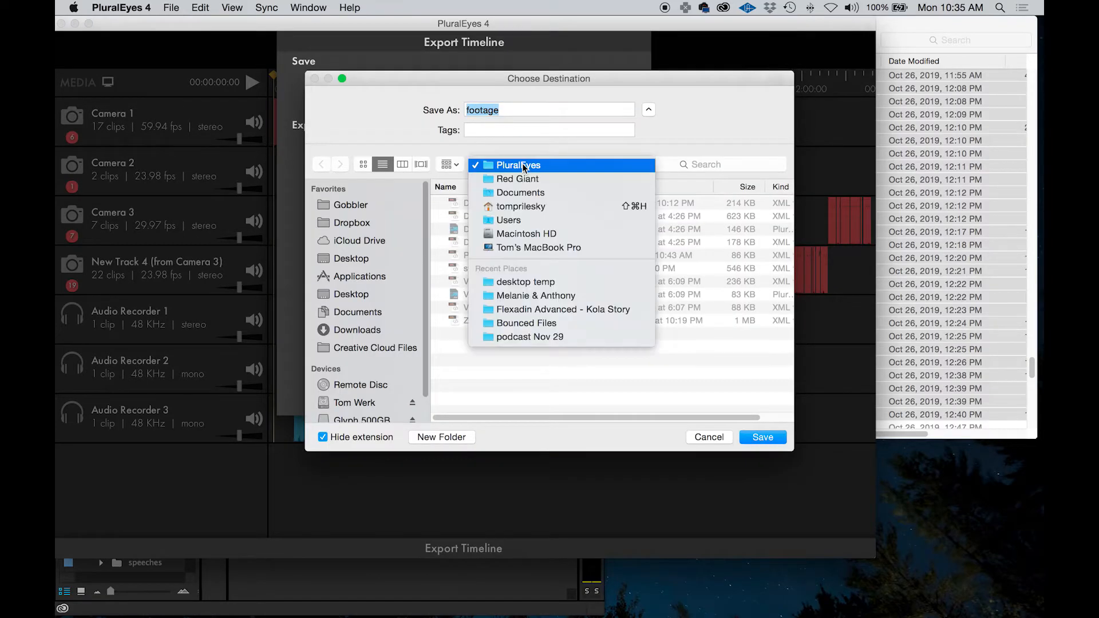
pyautogui.click(557, 292)
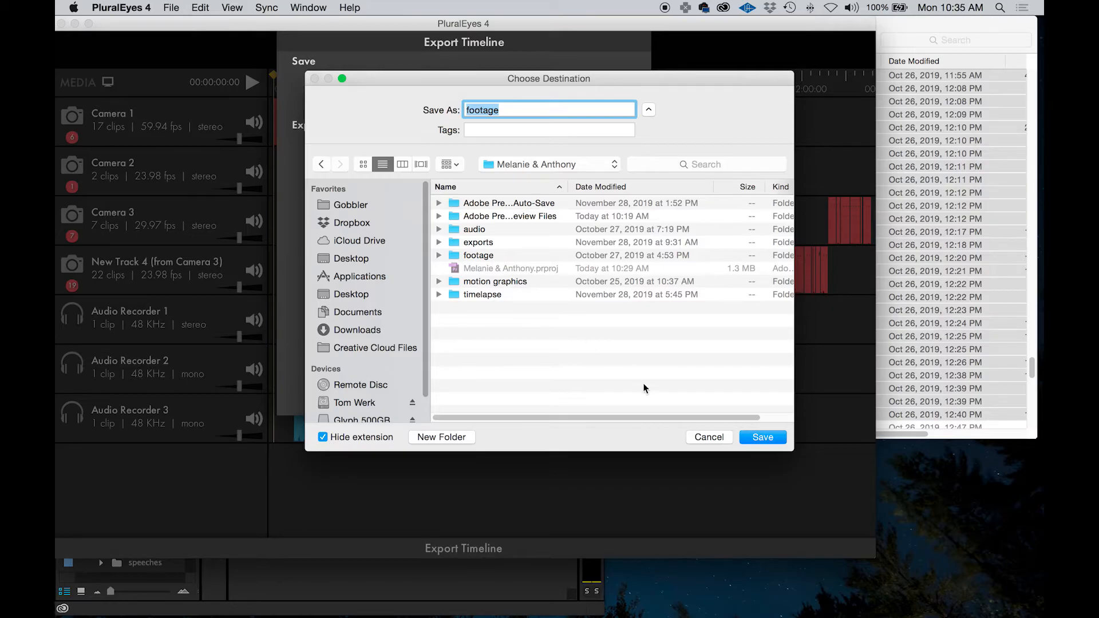
pyautogui.click(467, 437)
pyautogui.write('sync')
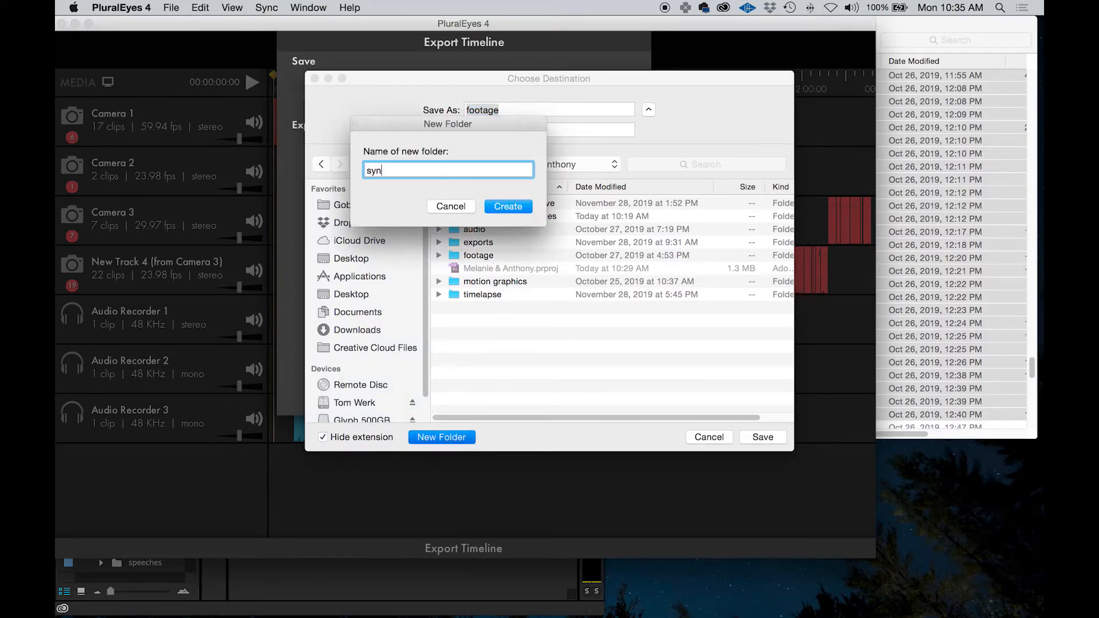
pyautogui.press('Return')
# Name the export file ceremony sync and export the timeline in Premiere Pro format
pyautogui.write('ceremony sync')
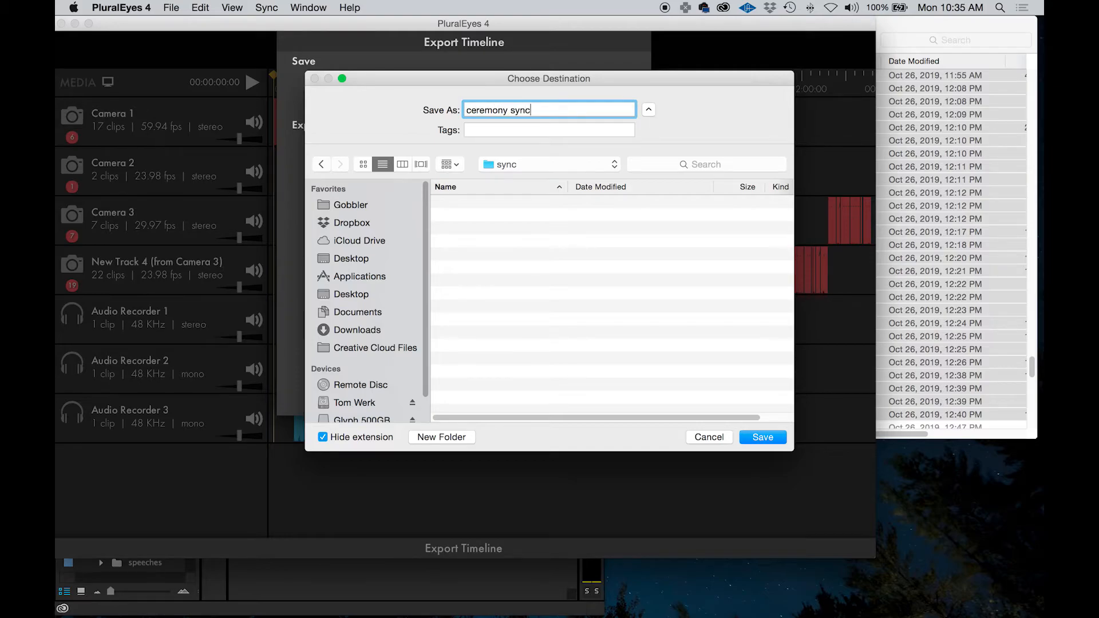
pyautogui.press('Return')
pyautogui.click(605, 402)
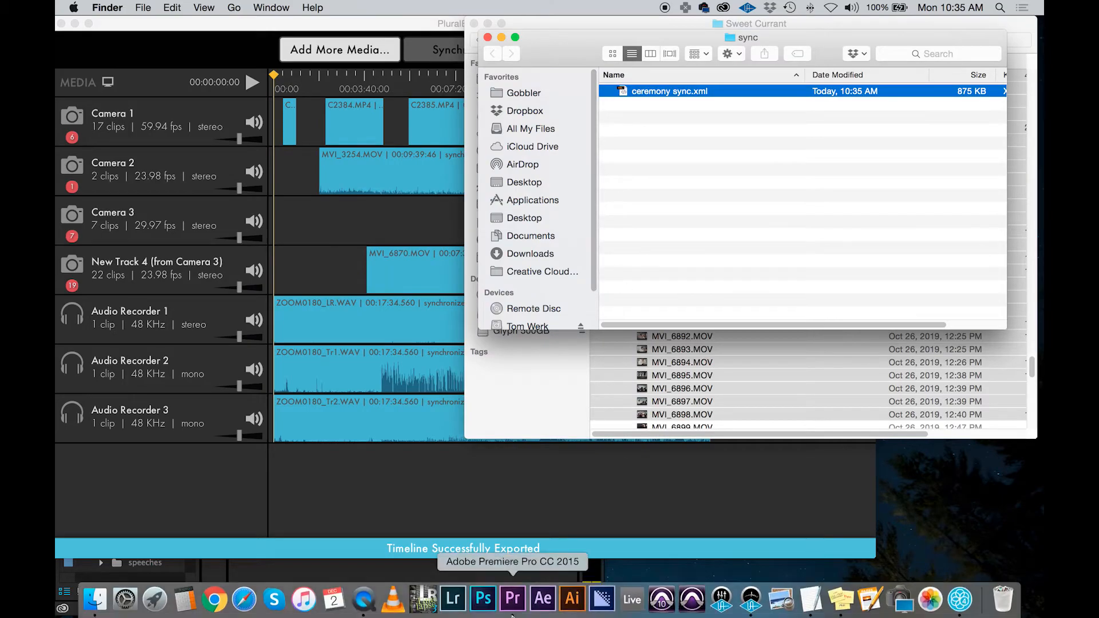
# Switch to Premiere Pro, collapse the footage bin, expand the sequences bin and widen the project list
pyautogui.click(512, 600)
pyautogui.scroll(10, 180, 486)
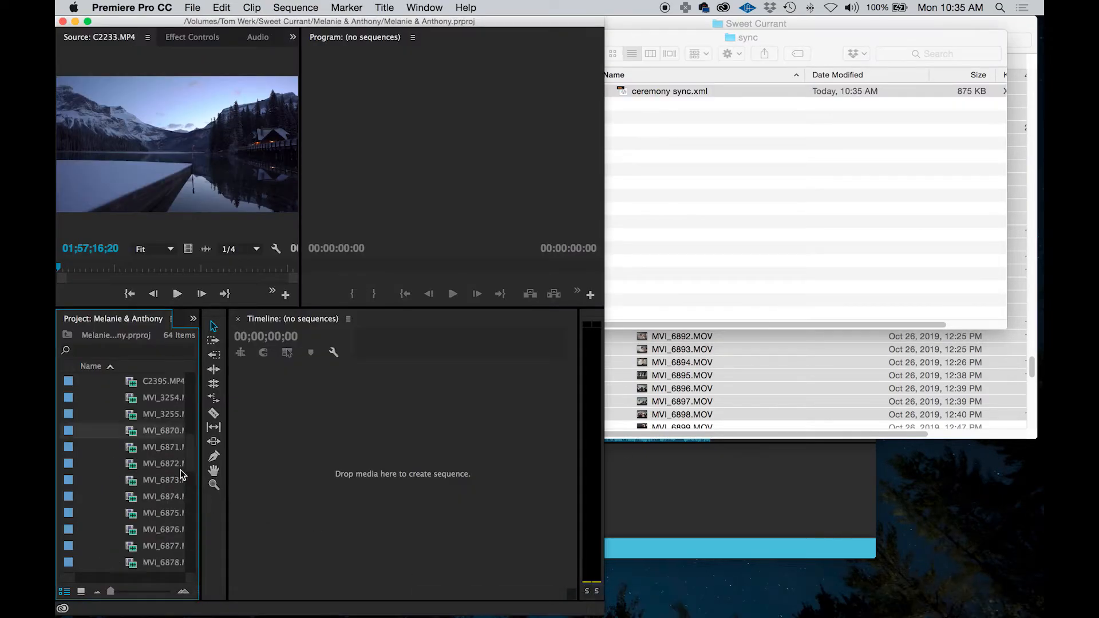
pyautogui.click(87, 397)
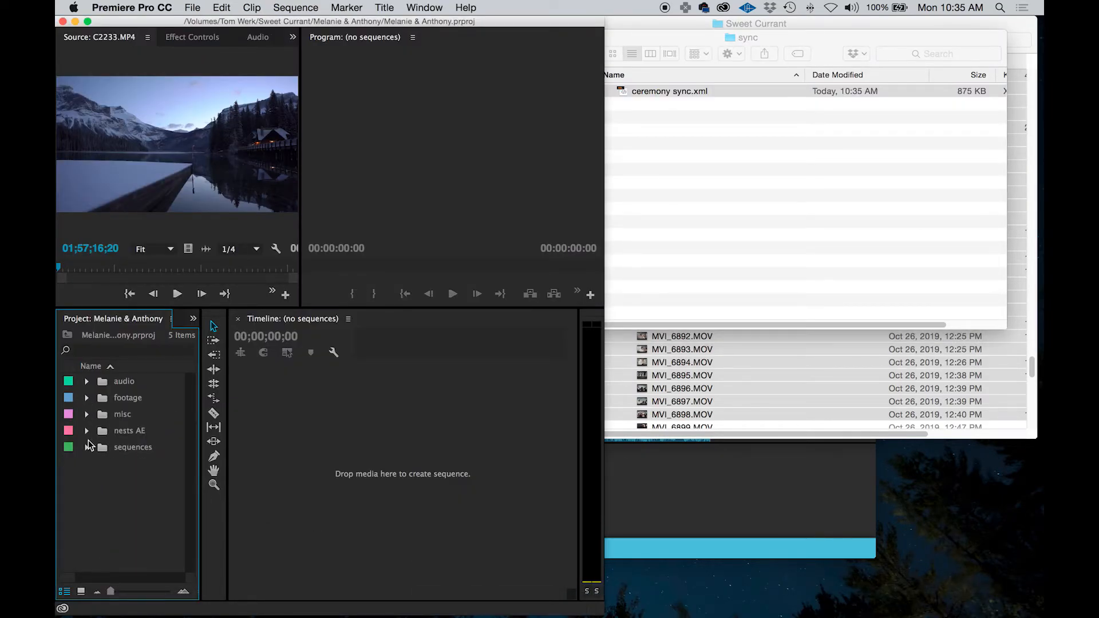
pyautogui.click(87, 446)
pyautogui.click(115, 448)
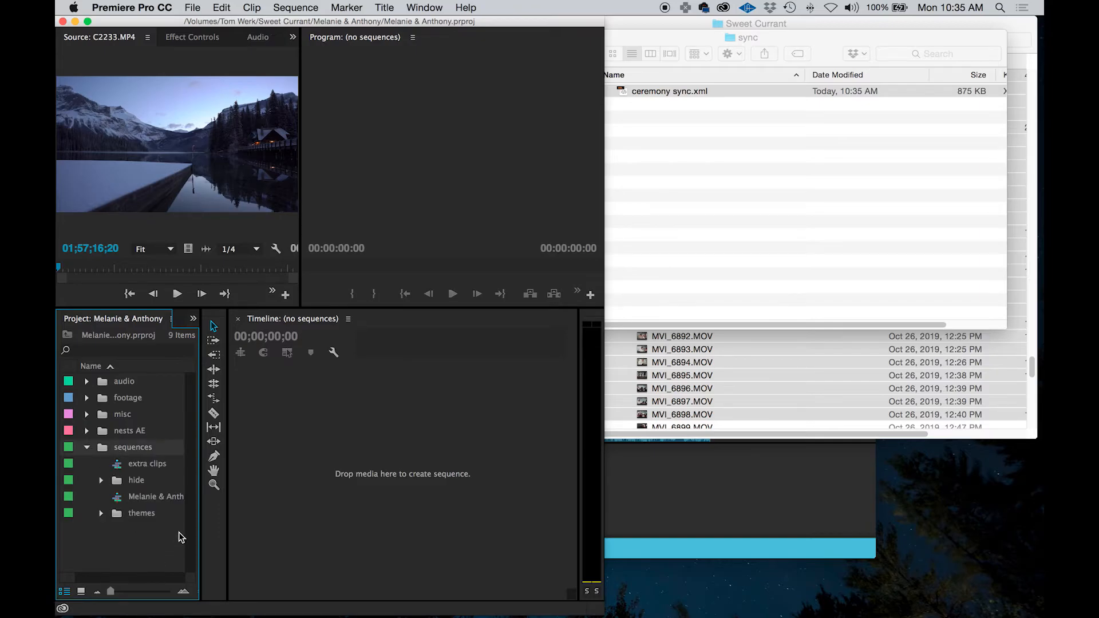
pyautogui.moveTo(205, 521); pyautogui.dragTo(278, 523)
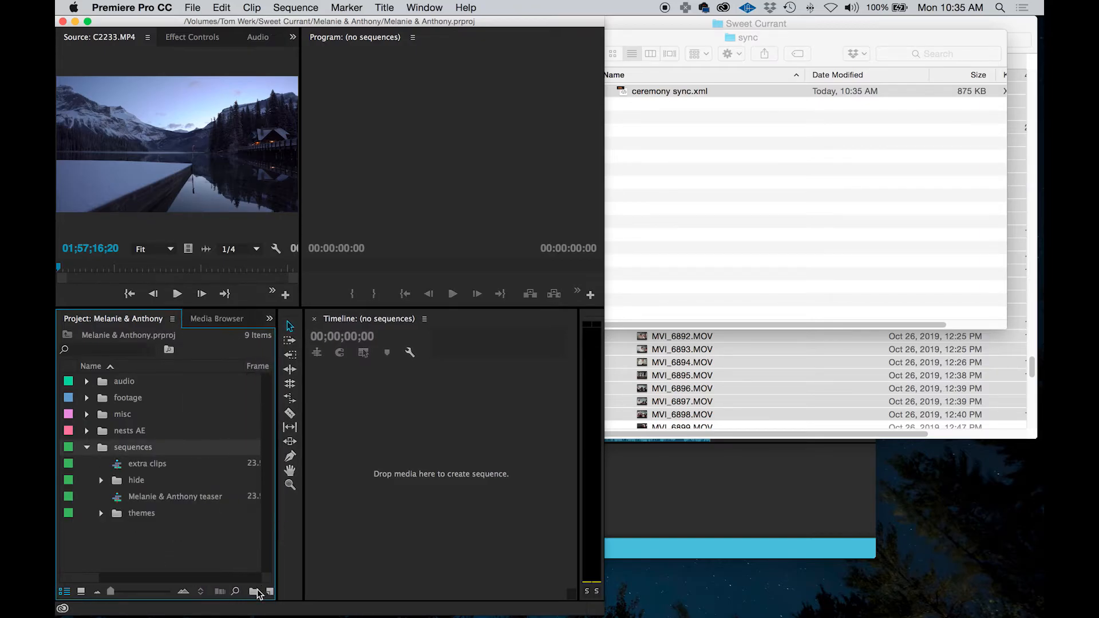
# Create a bin named sync inside the sequences bin and start a media import into it
pyautogui.click(253, 592)
pyautogui.write('s')
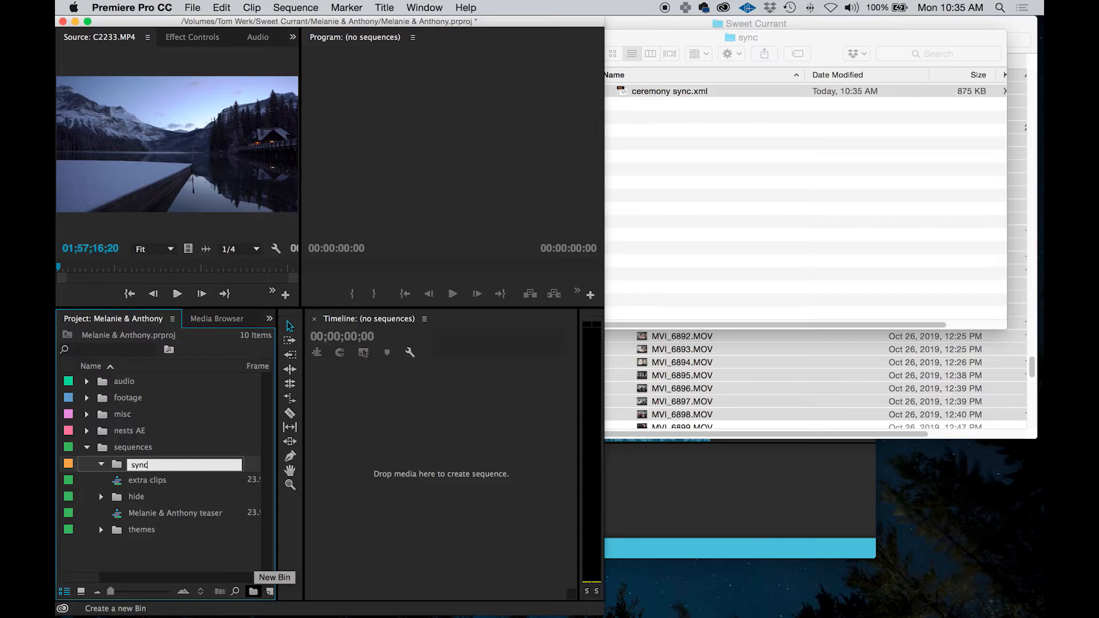
pyautogui.write('ync')
pyautogui.press('Tab')
pyautogui.click(133, 471)
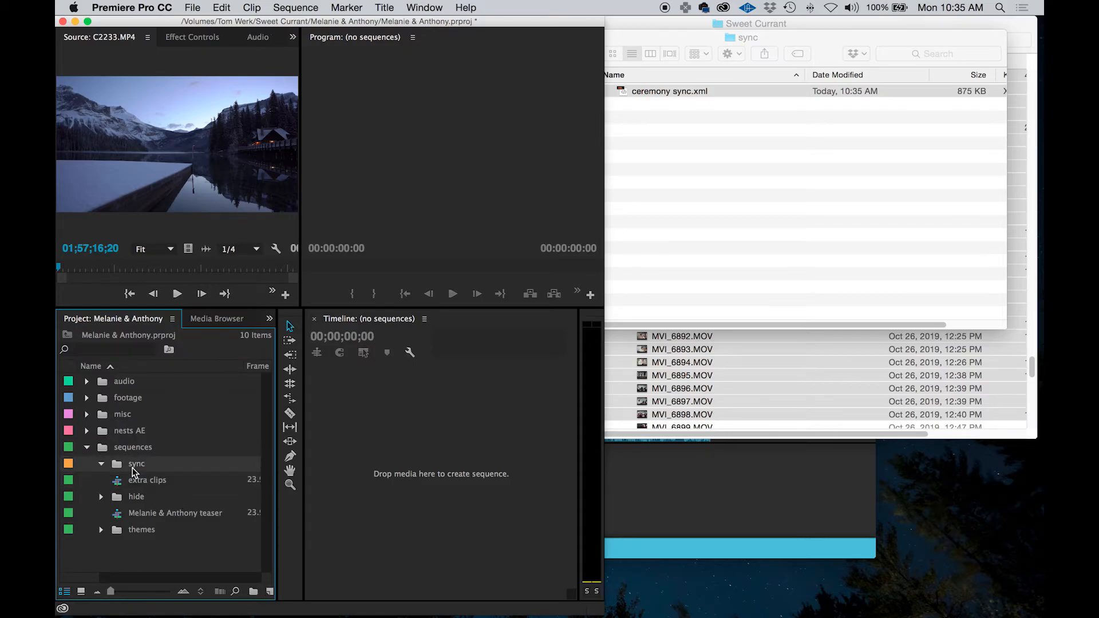
pyautogui.press('super+i')
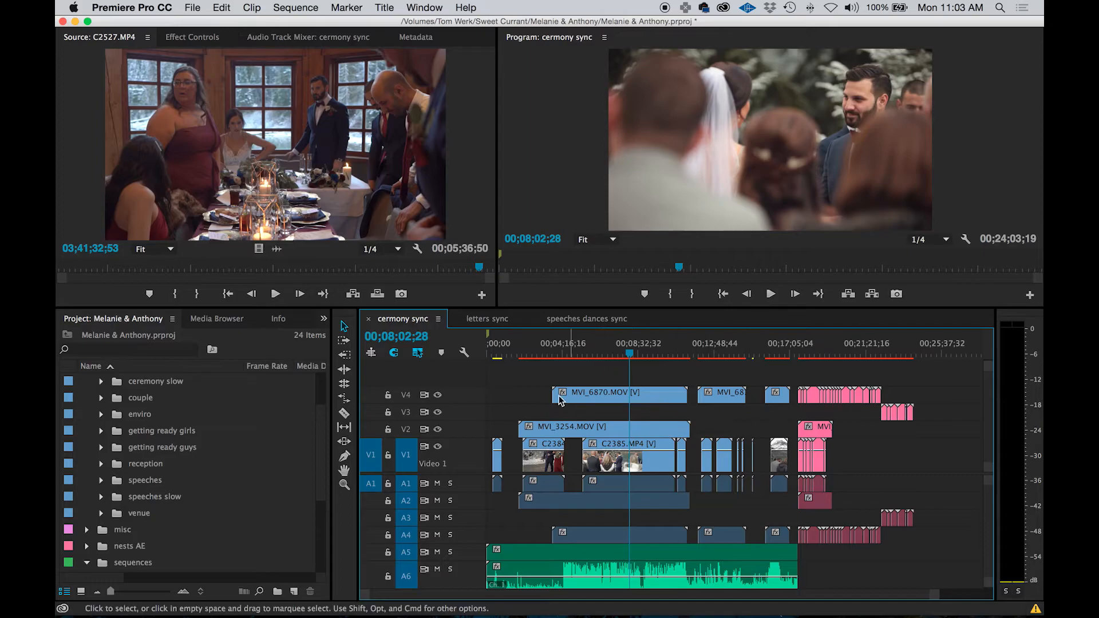
# Review the letters sync and speeches dances sync timelines, and examine the sequences stored in the sync bin
pyautogui.click(500, 319)
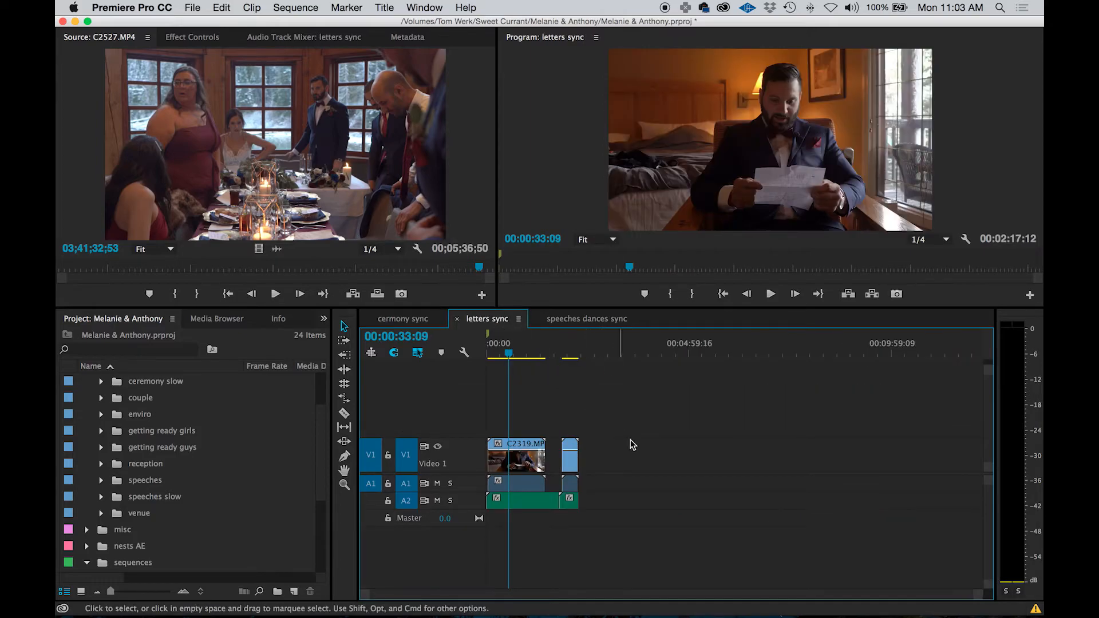
pyautogui.click(586, 325)
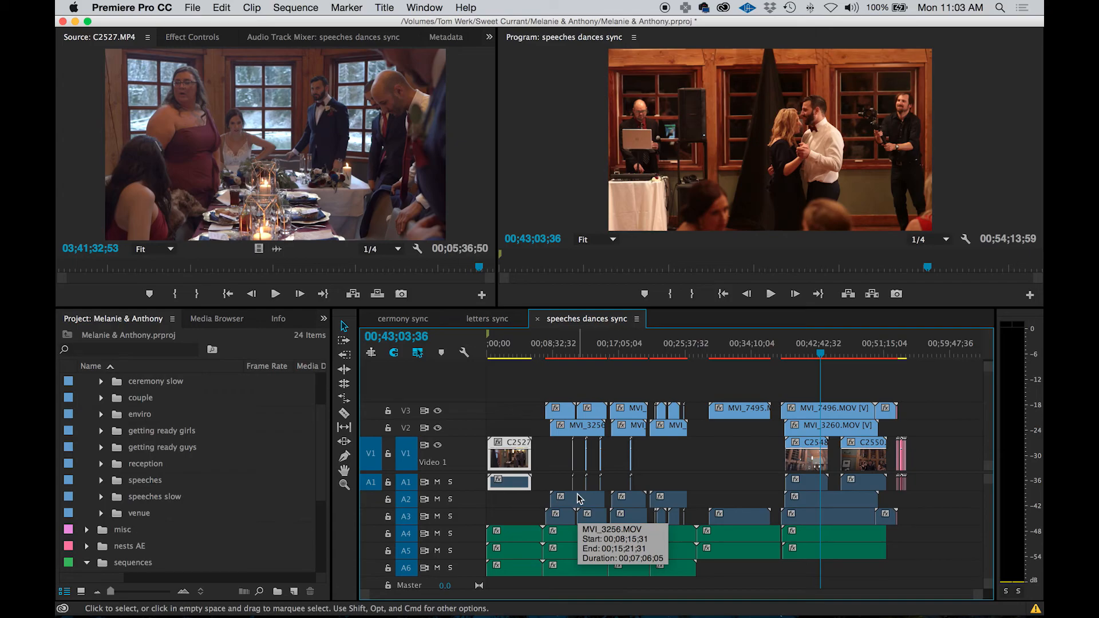
pyautogui.click(324, 447)
pyautogui.moveTo(324, 454); pyautogui.dragTo(330, 493)
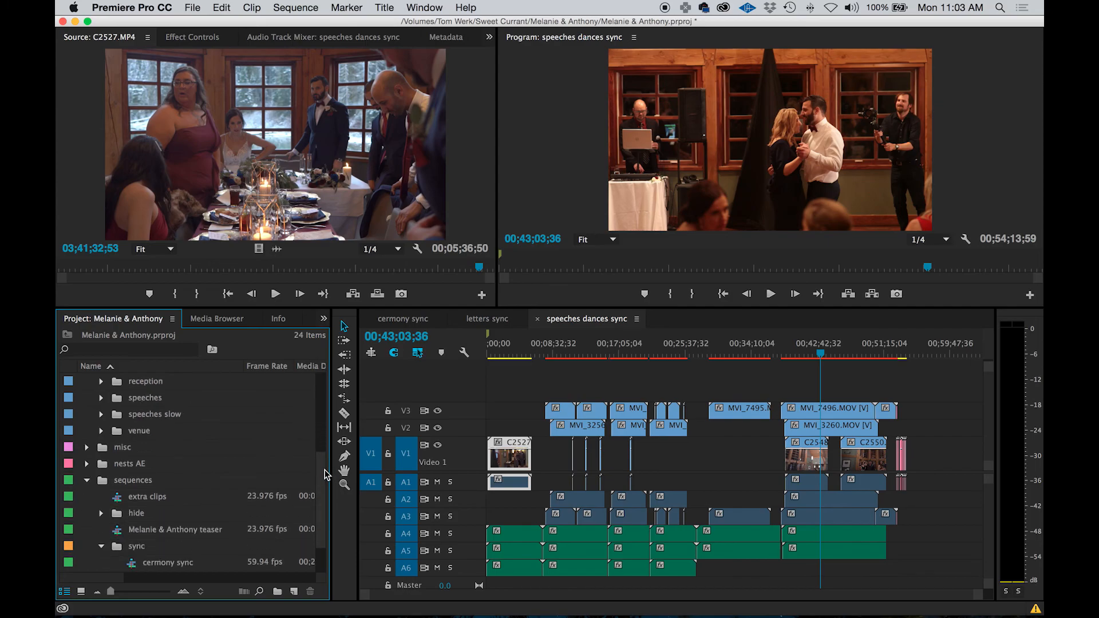
pyautogui.moveTo(325, 474); pyautogui.dragTo(325, 507)
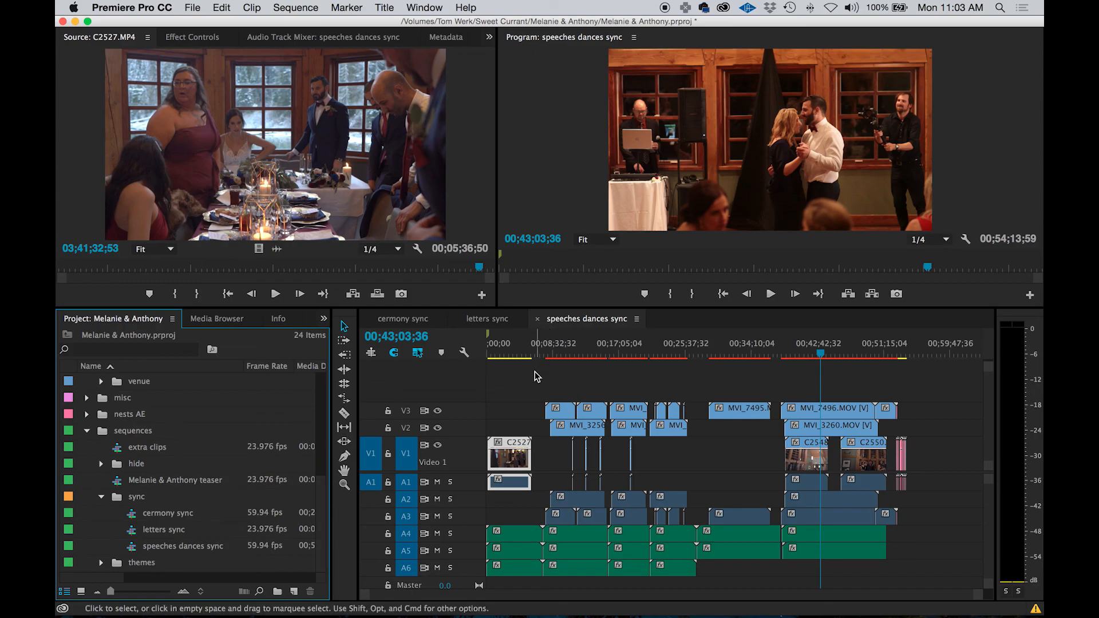